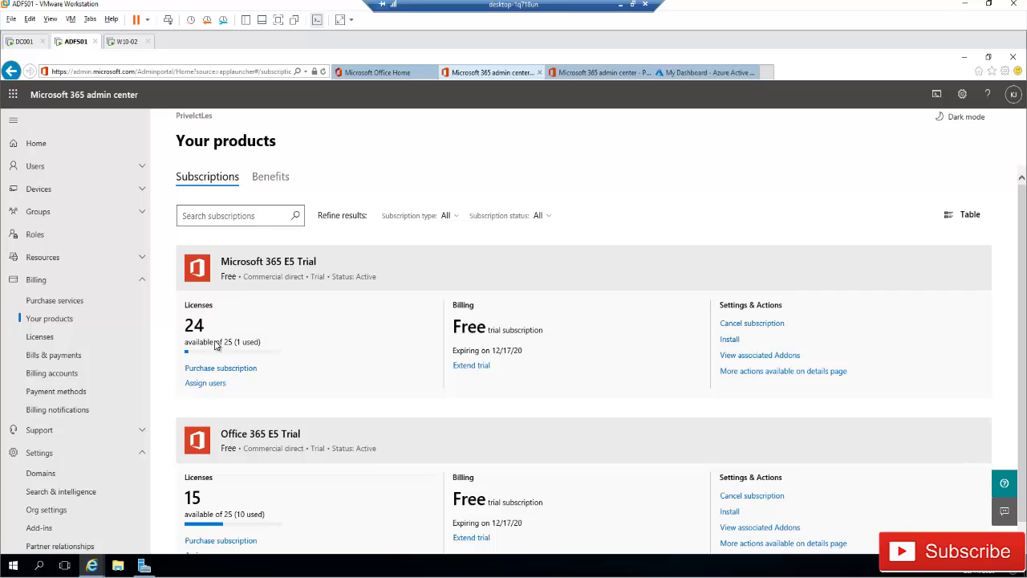
Open the Microsoft 365 E5 Purchase services page and scroll through its Compare table (€53.70, €31.50, €34.40).
scroll(348, 346, "down", 1)
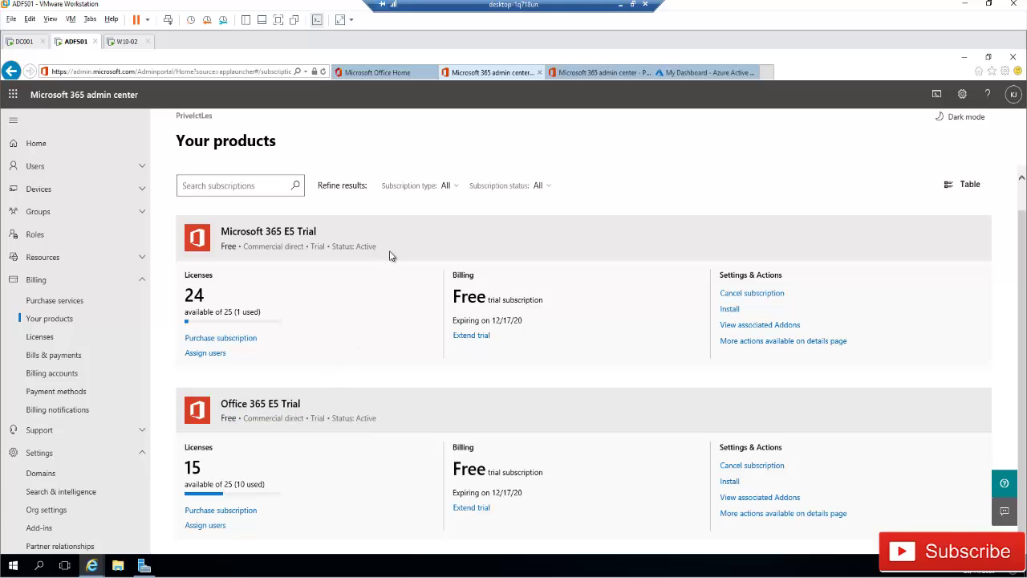
left_click(581, 74)
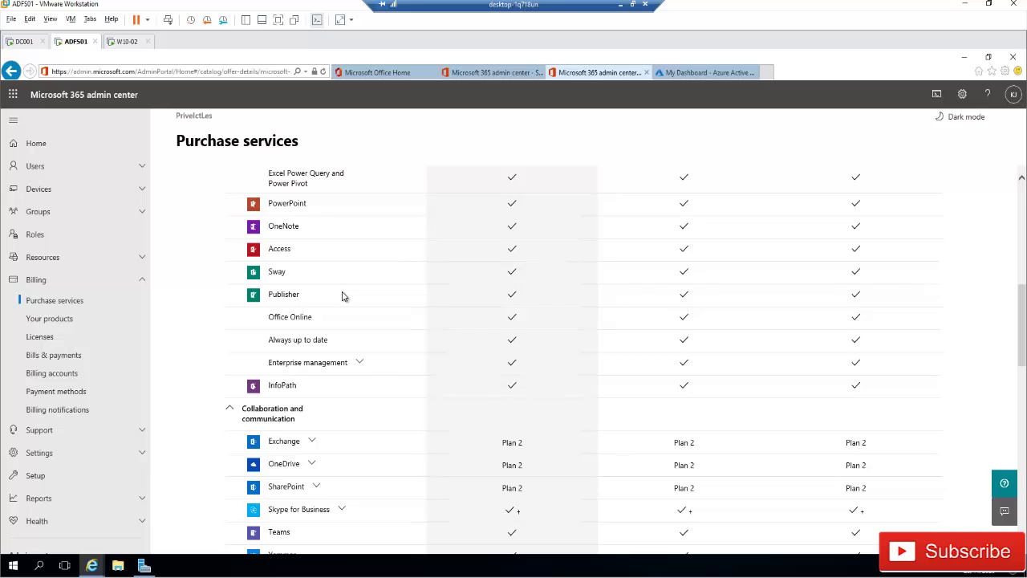
scroll(241, 277, "up", 1)
scroll(197, 287, "up", 4)
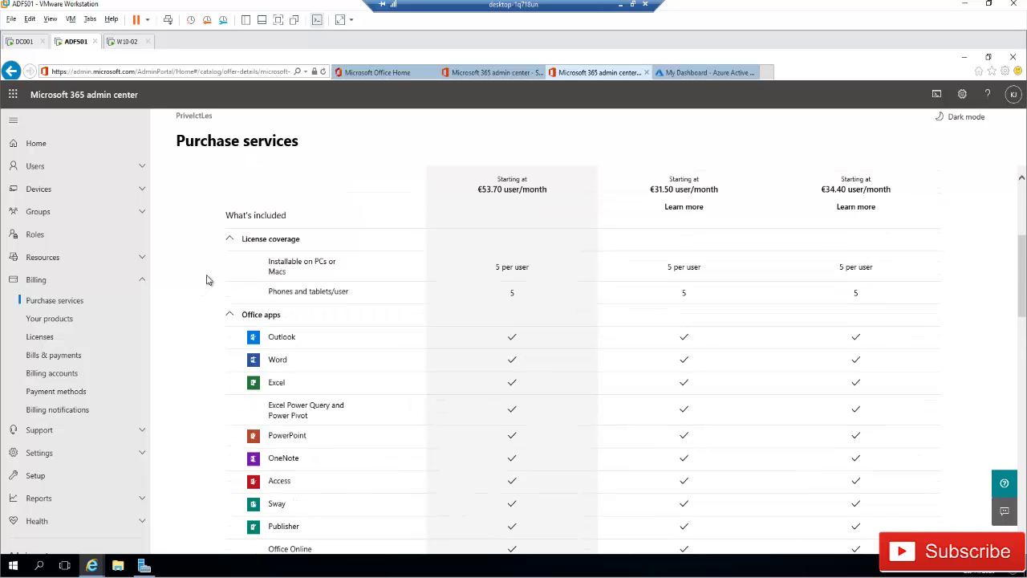
scroll(293, 233, "up", 2)
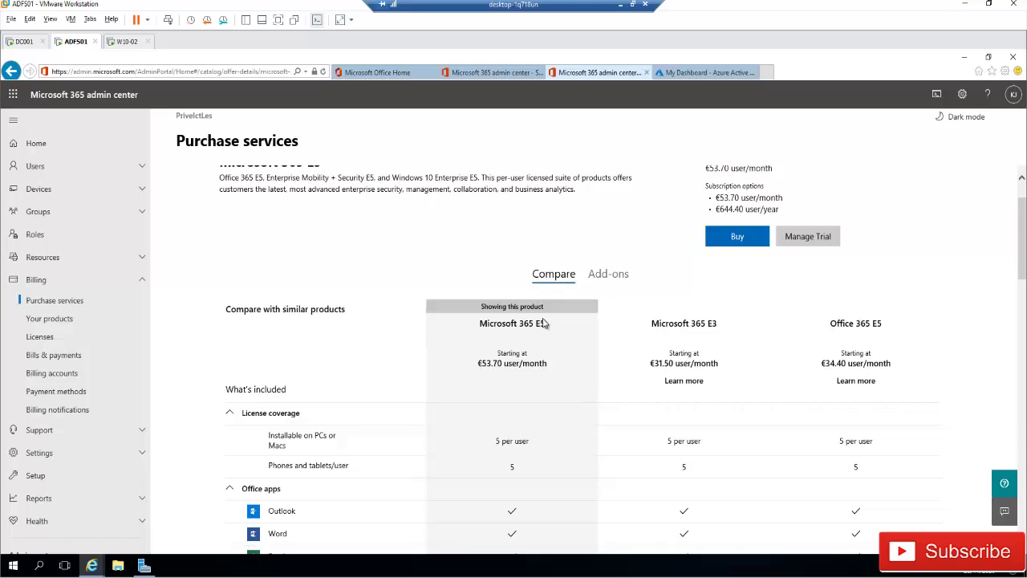
scroll(534, 313, "down", 2)
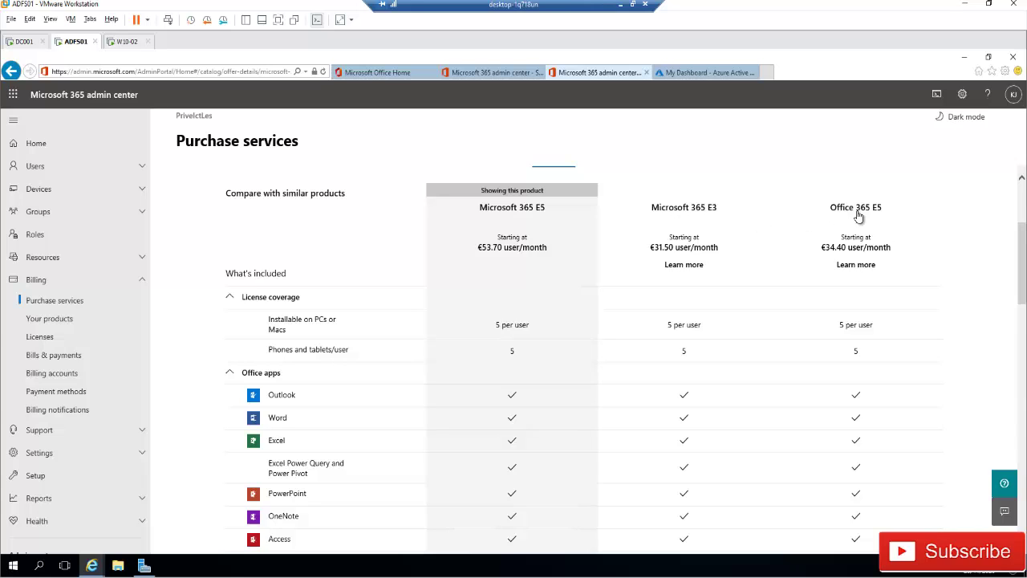
scroll(858, 215, "down", 1)
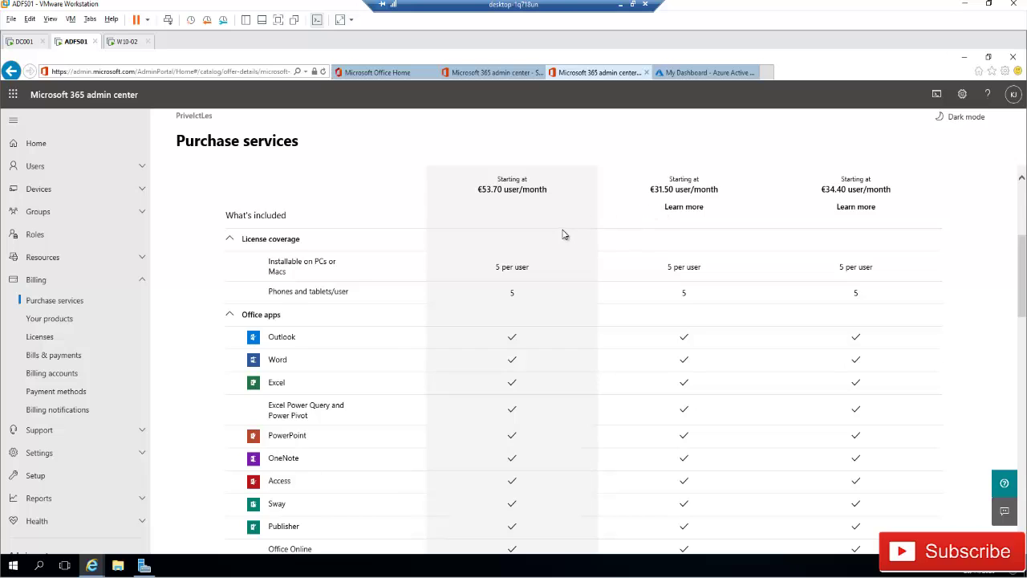
scroll(553, 239, "down", 1)
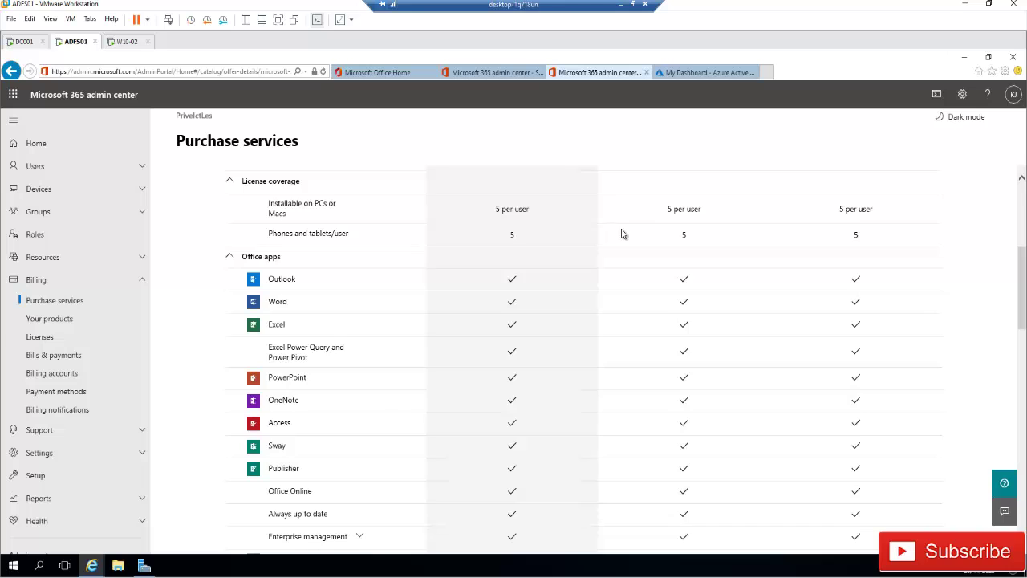
scroll(626, 241, "down", 1)
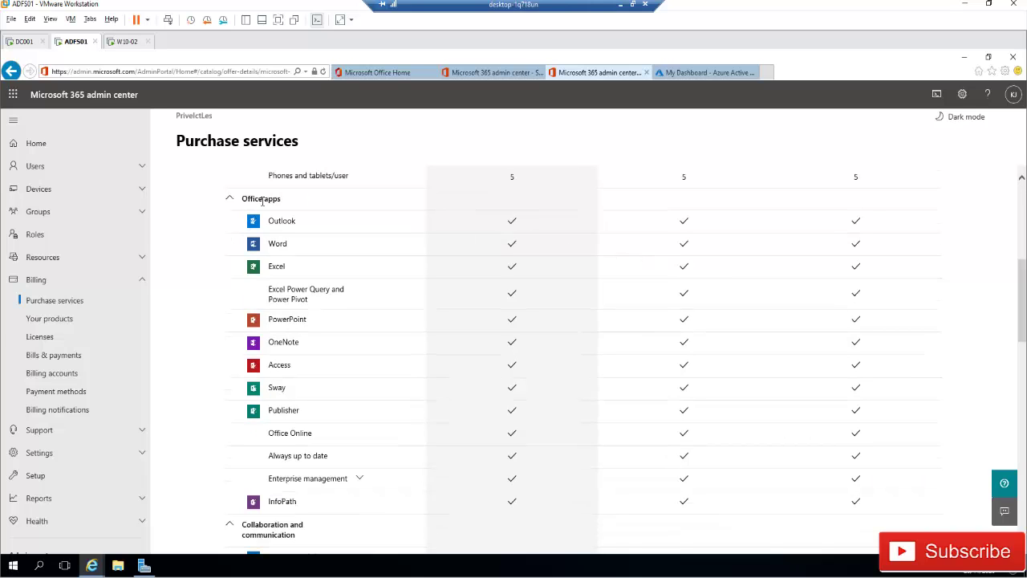
scroll(585, 275, "down", 4)
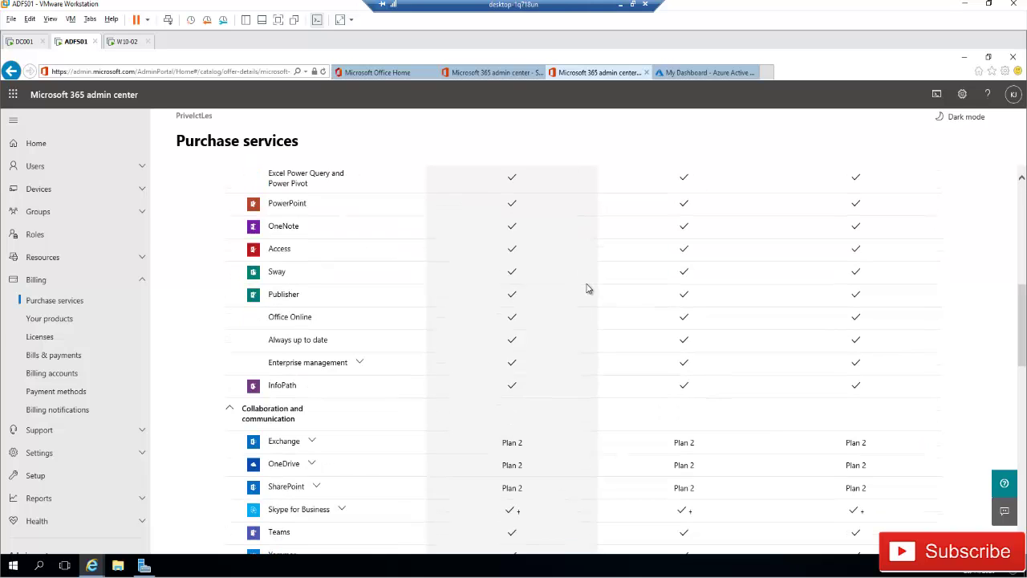
scroll(587, 289, "down", 2)
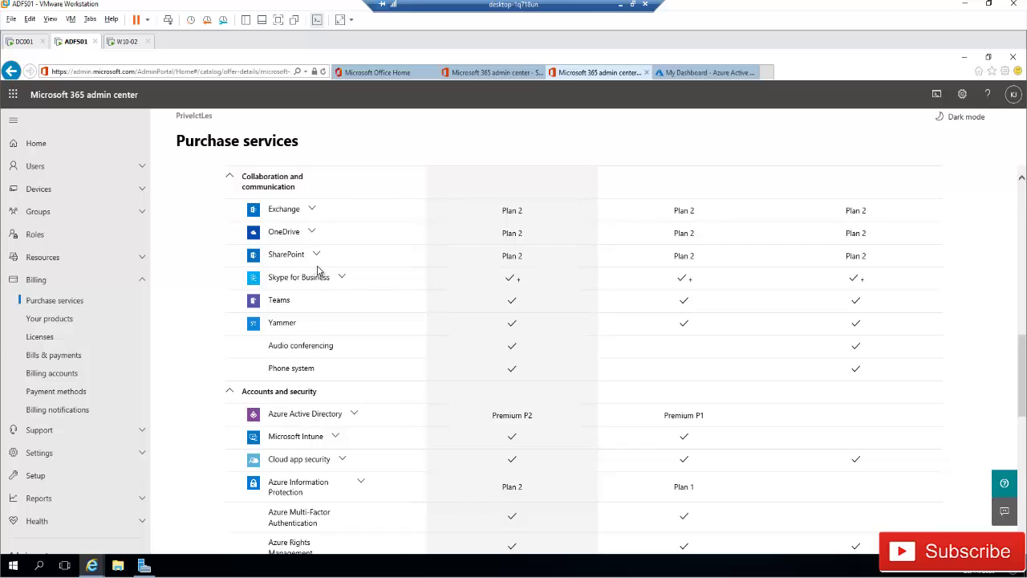
scroll(356, 296, "down", 2)
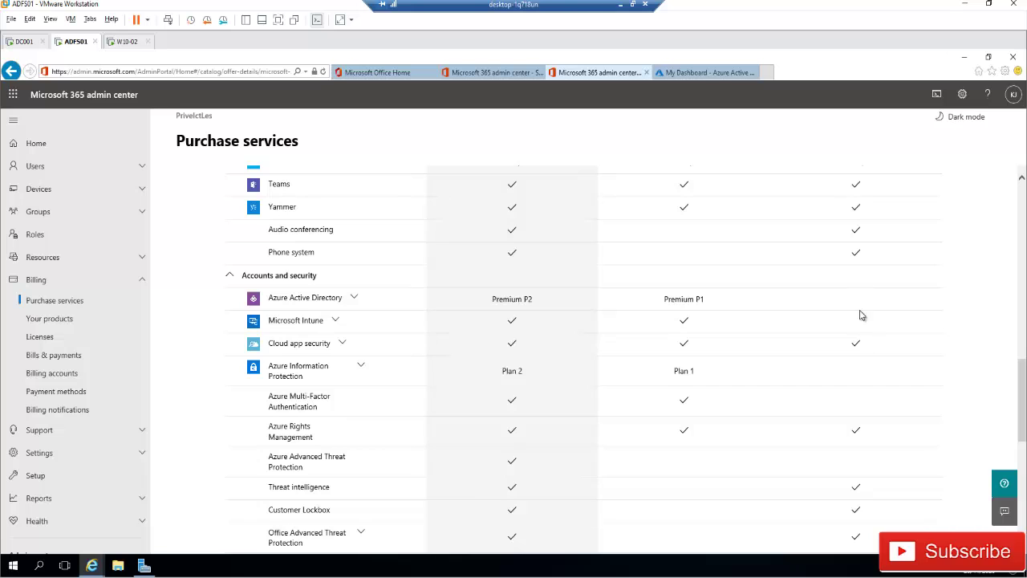
scroll(642, 345, "down", 1)
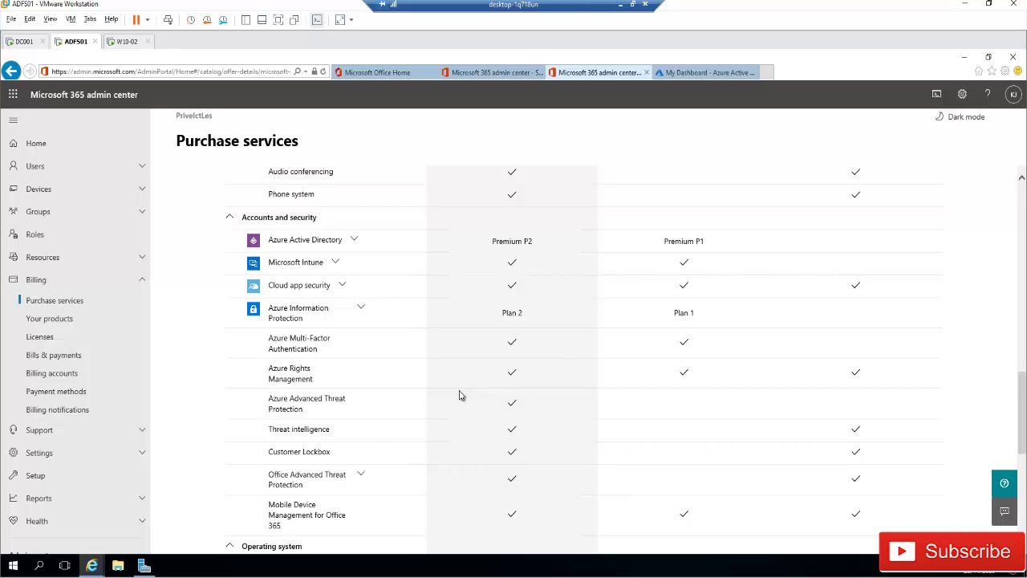
scroll(457, 367, "up", 10)
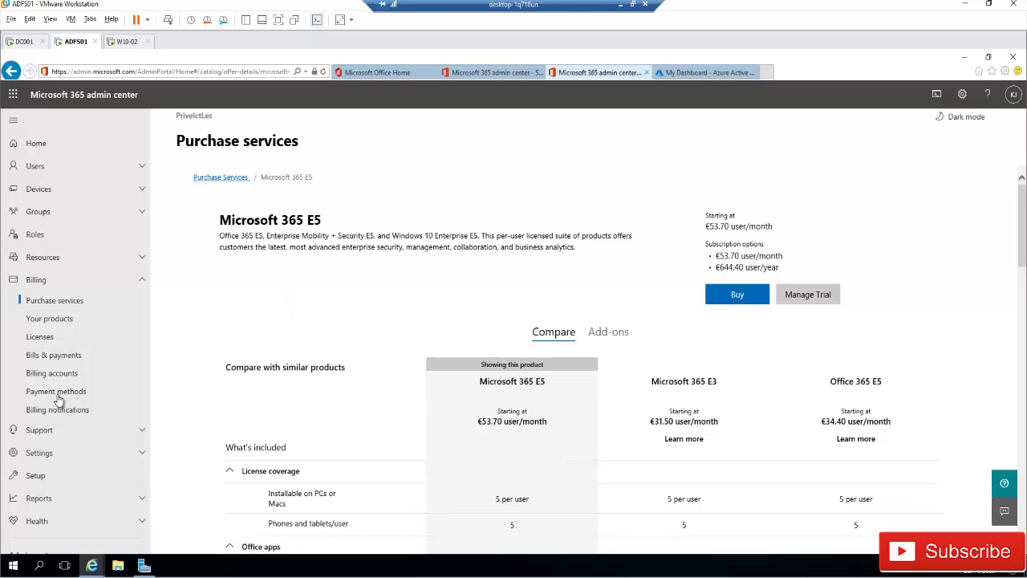
View priveict2.onmicrosoft.com under Settings > Domains, then switch to DC001's Users and Computers.
scroll(56, 401, "down", 2)
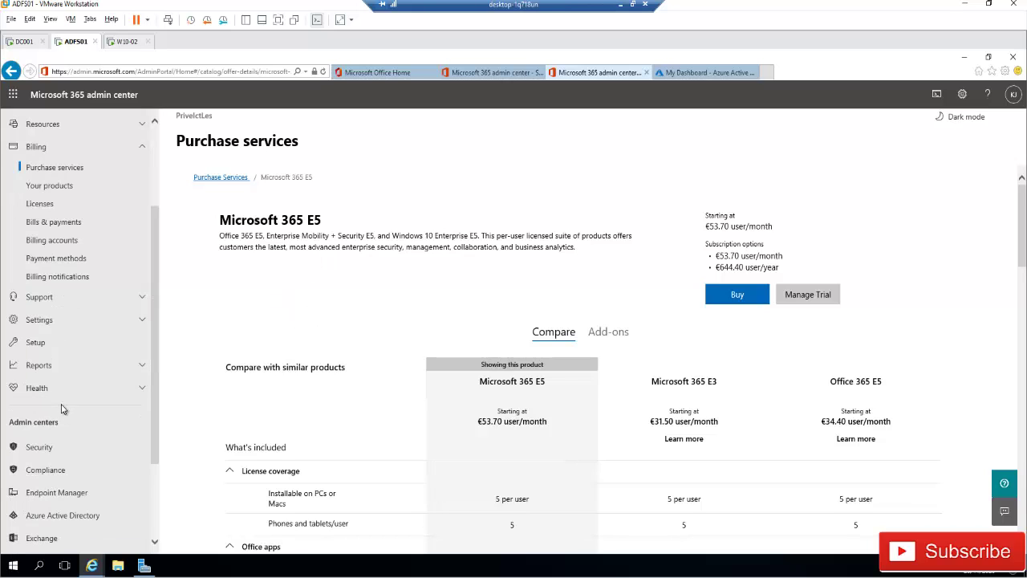
left_click(121, 321)
left_click(44, 342)
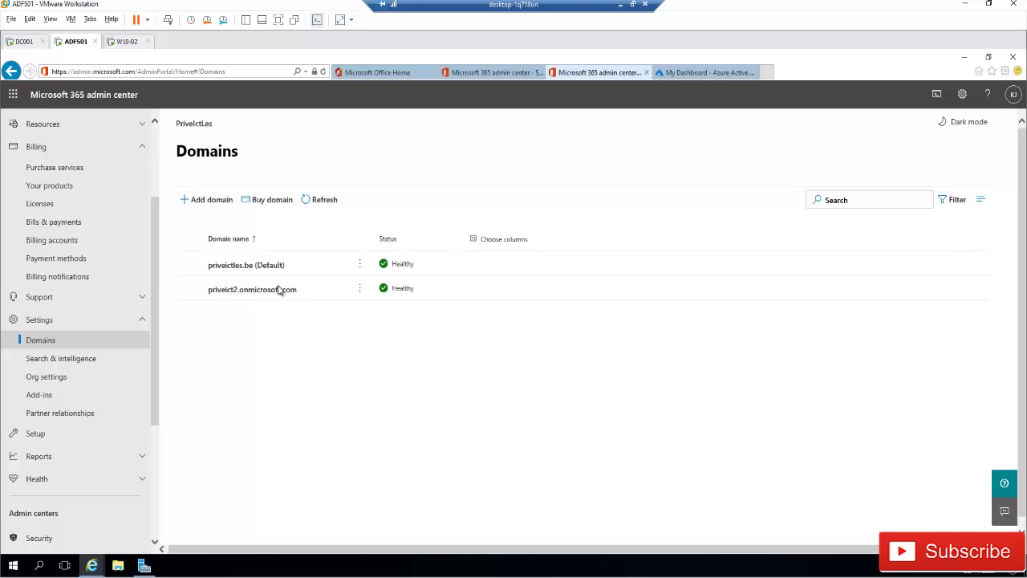
left_click(216, 290)
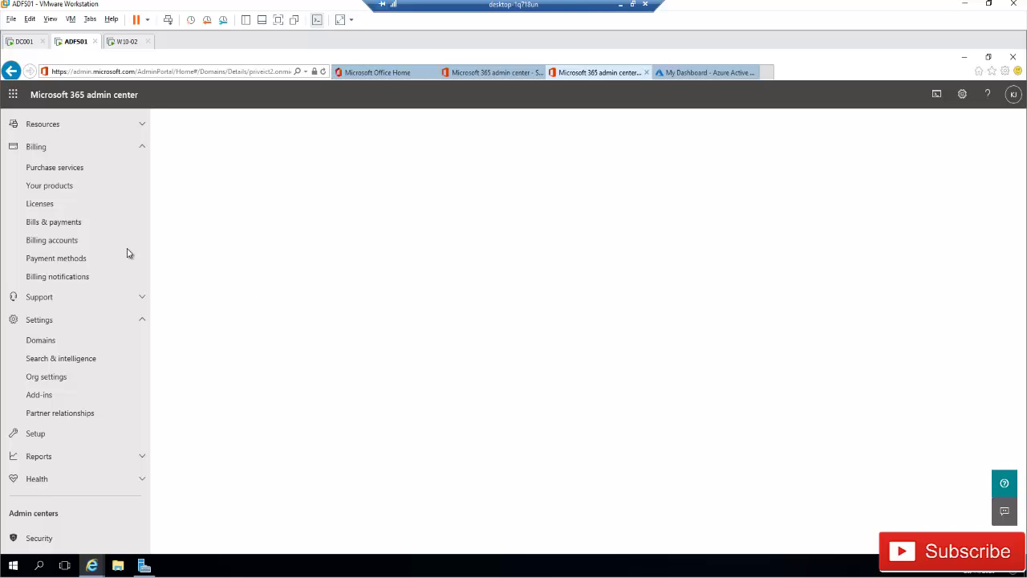
left_click(19, 43)
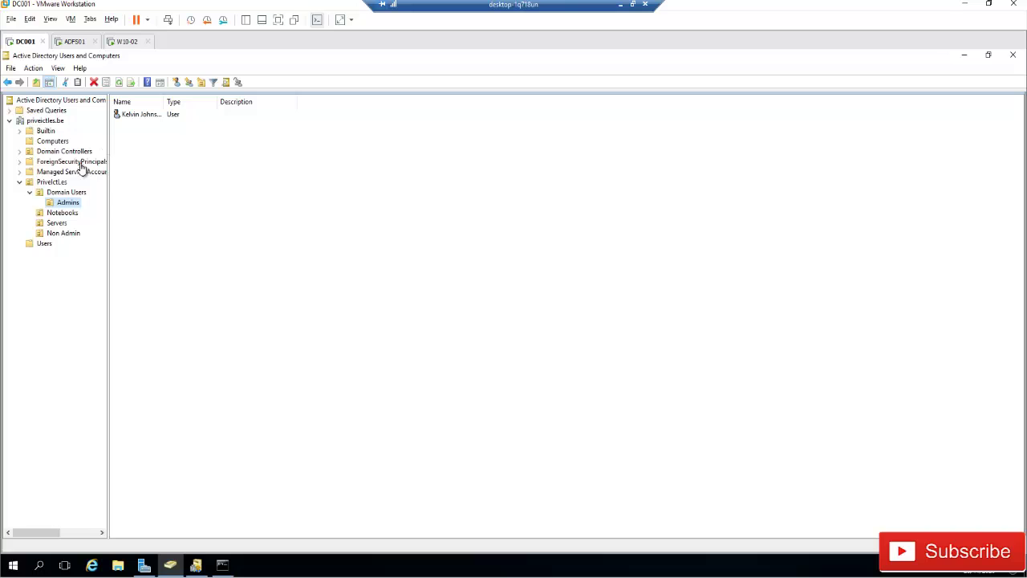
Check the onmicrosoft.com domain name on ADFS01, expand priveictles.be on DC001, and launch Domains and Trusts.
left_click(76, 41)
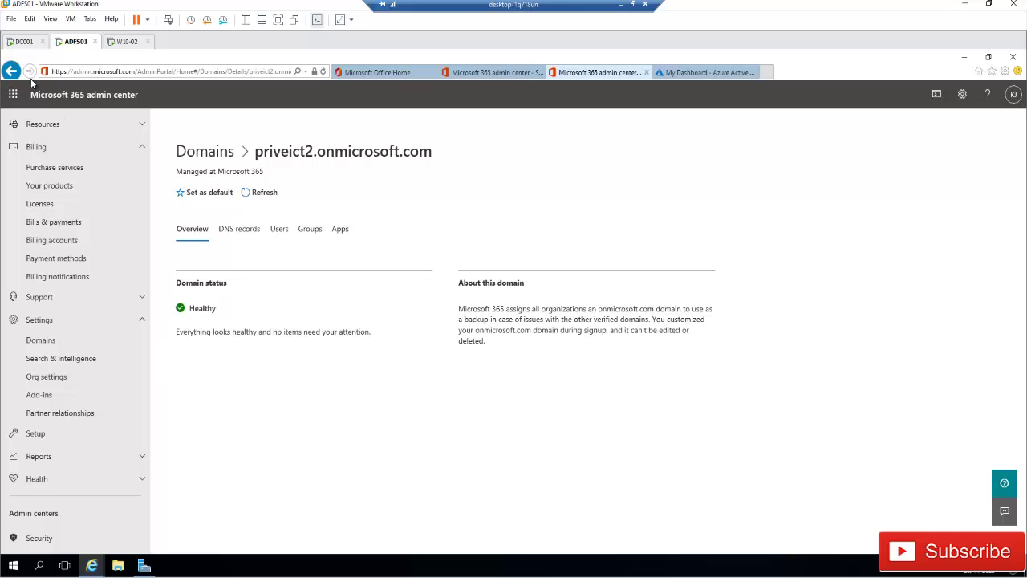
left_click(24, 42)
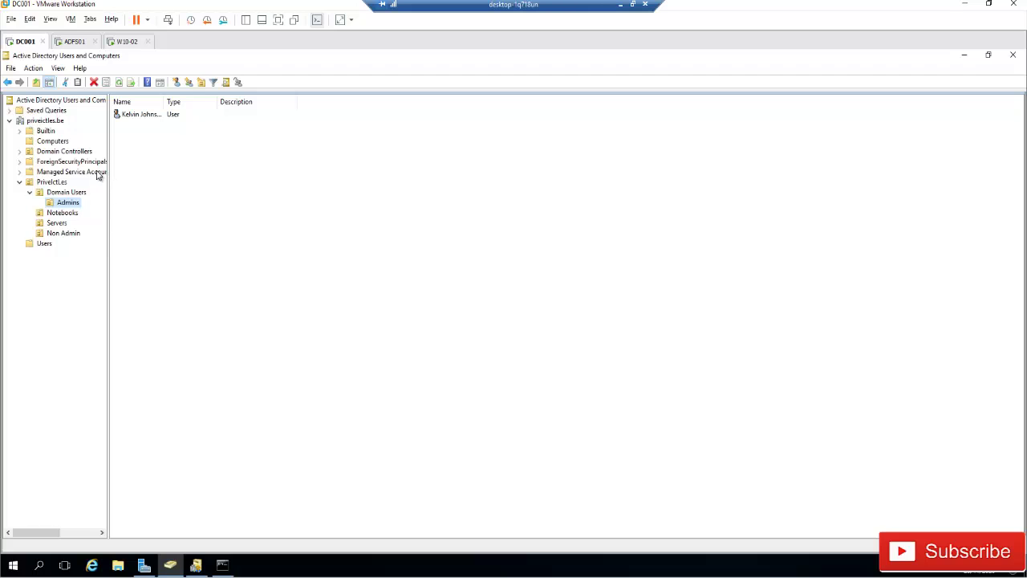
left_click(44, 122)
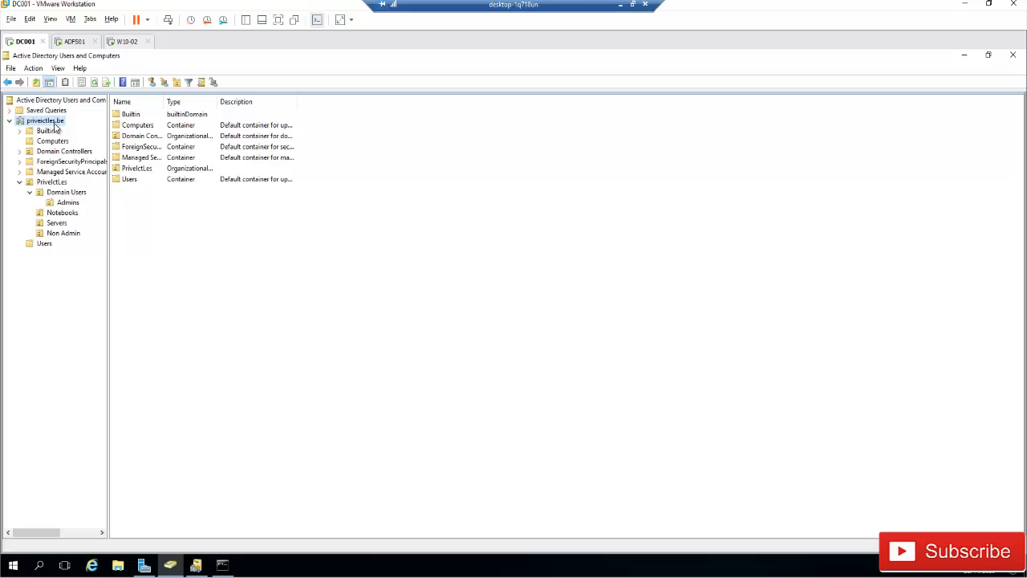
left_click(75, 44)
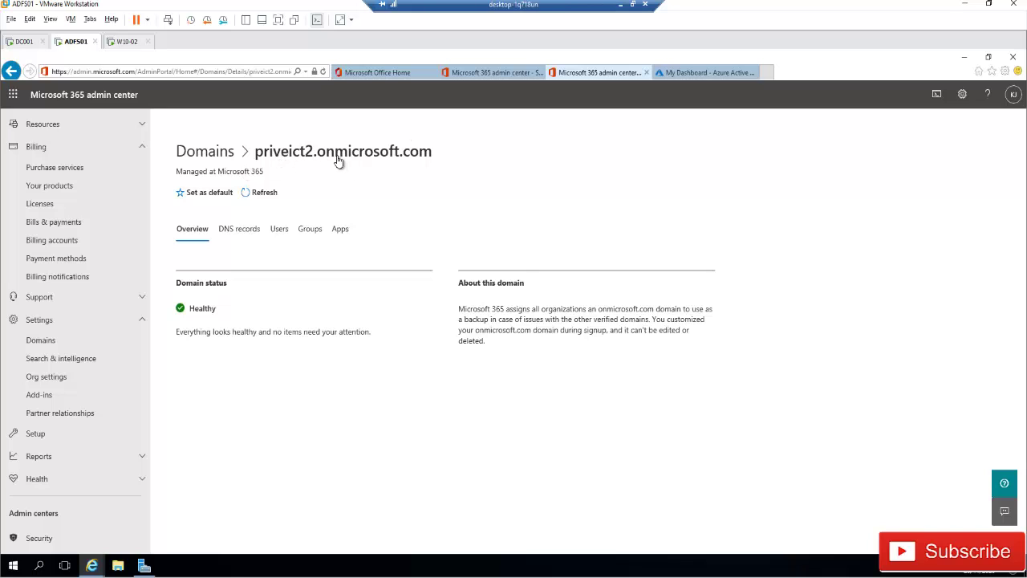
left_click(25, 42)
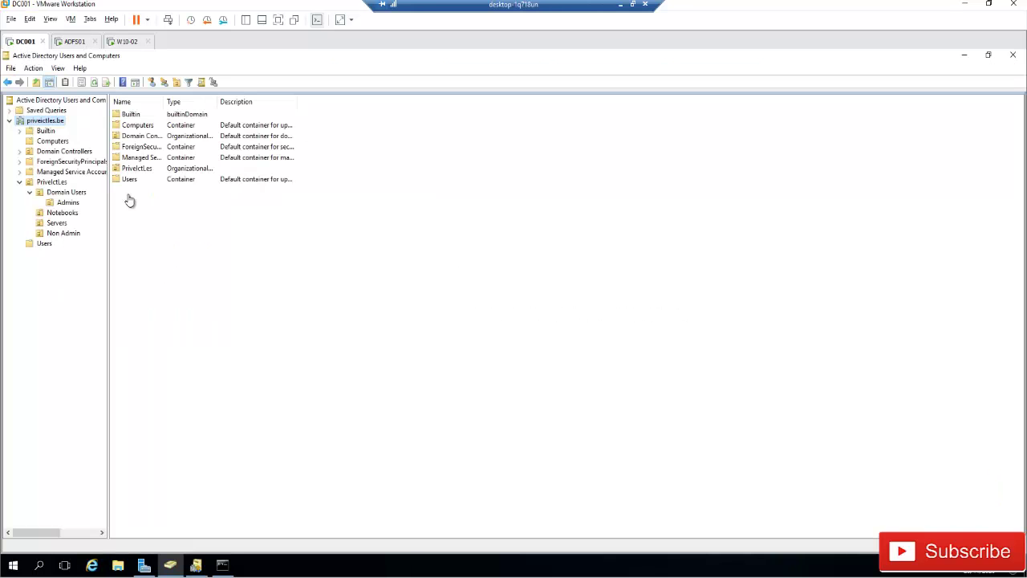
left_click(197, 566)
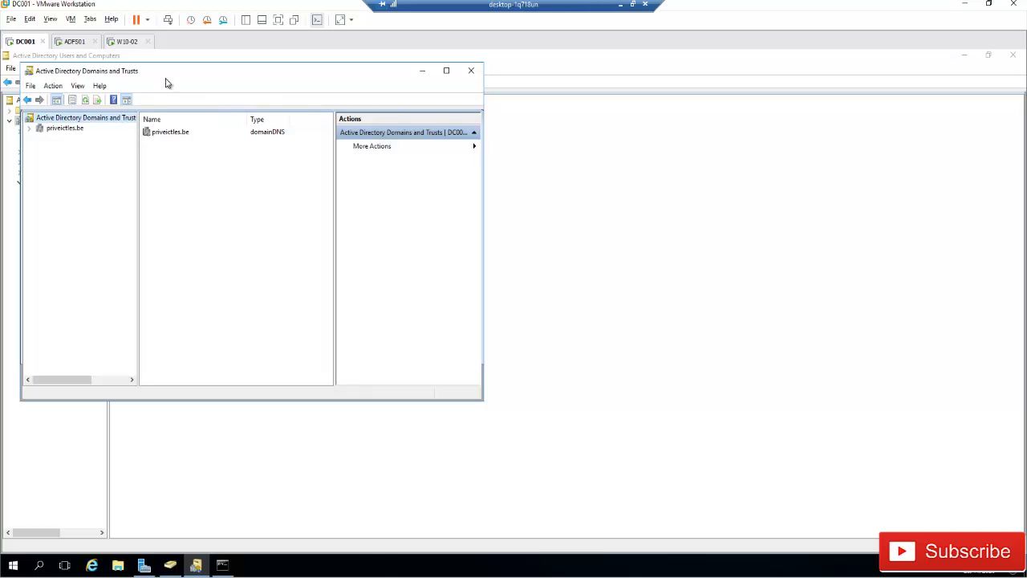
In the root's Properties, add priveict2.onmicrosoft.com to Alternative UPN suffixes, then apply and close.
left_click(74, 41)
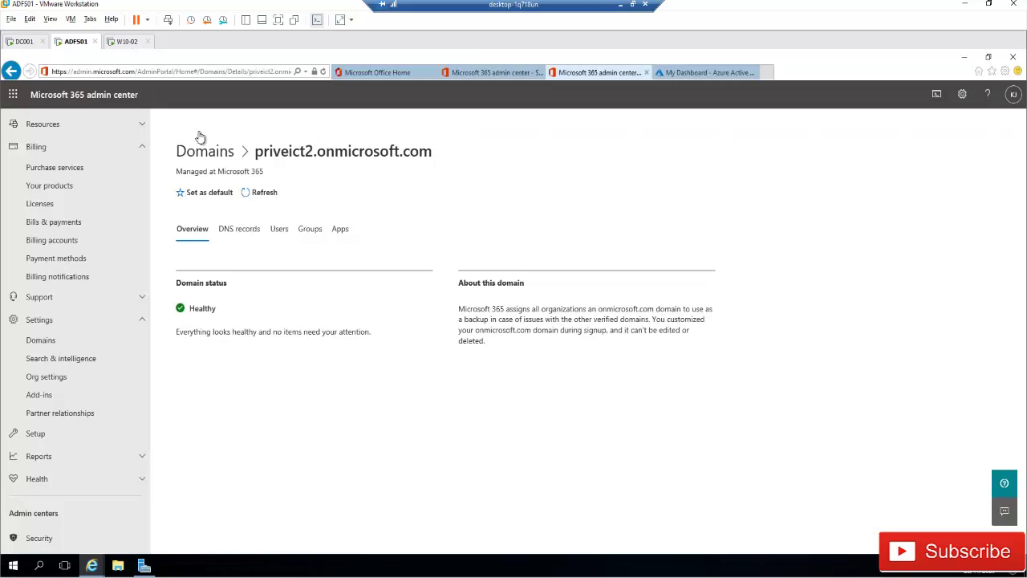
left_click(24, 42)
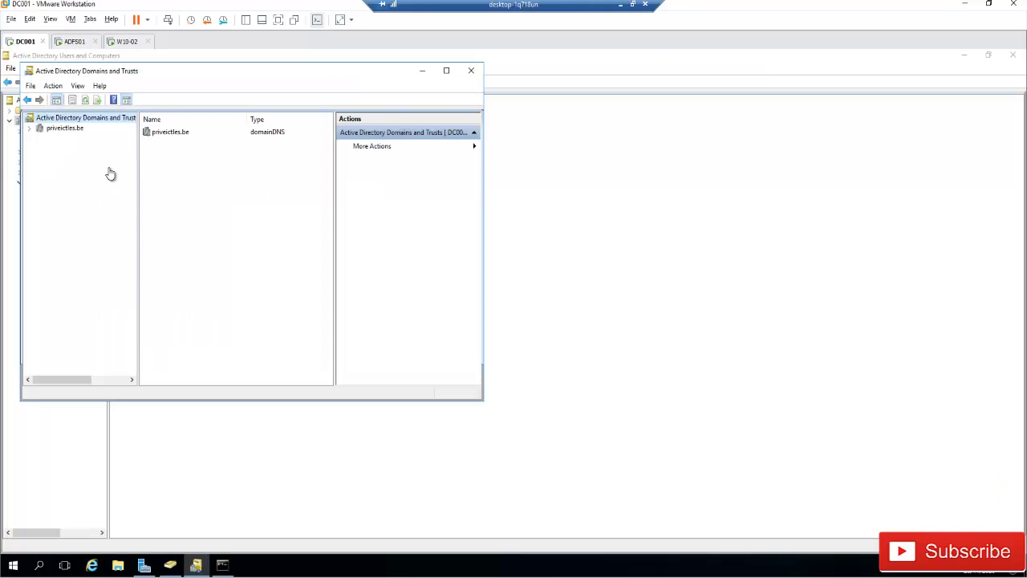
right_click(89, 121)
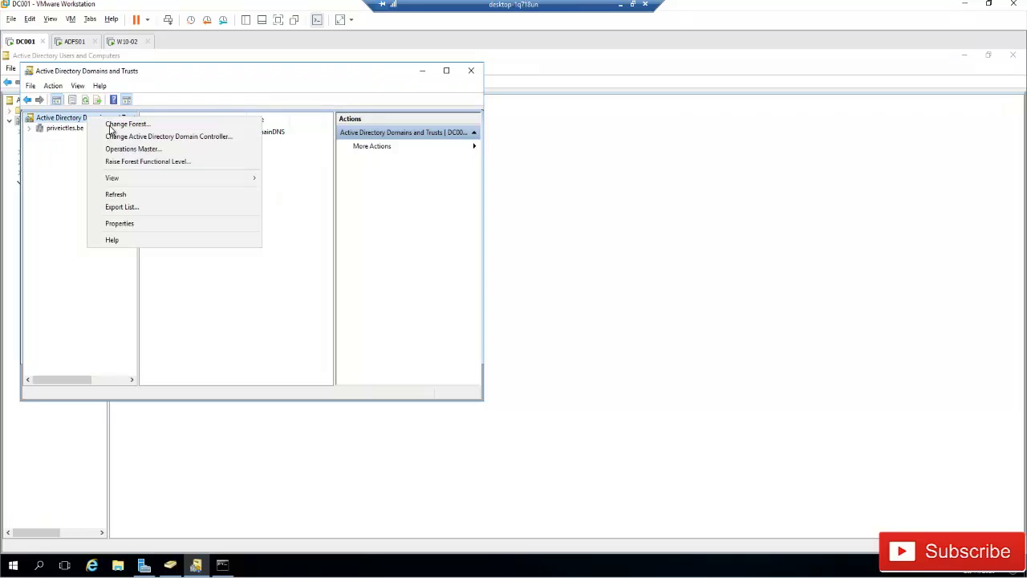
left_click(126, 228)
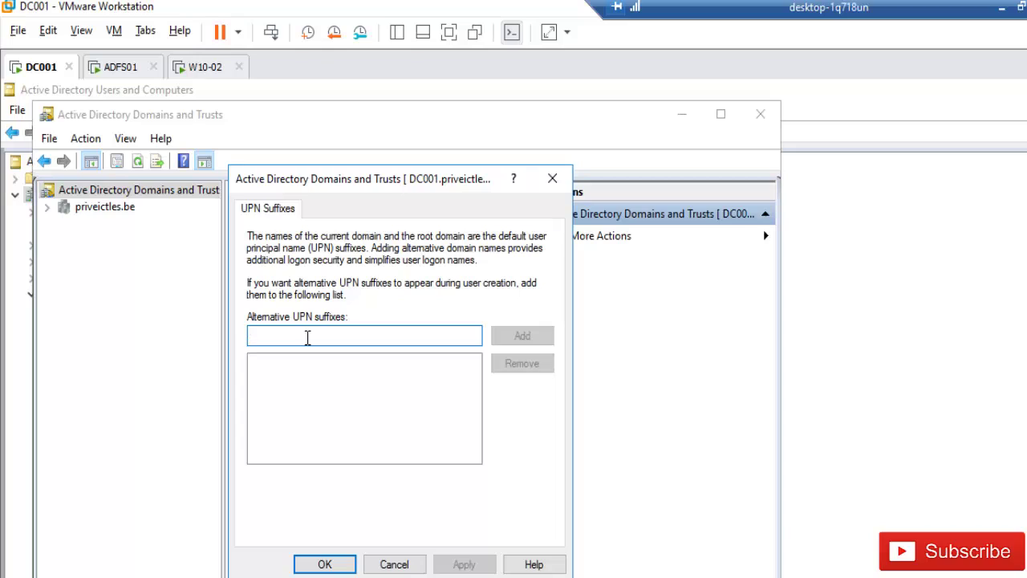
left_click(308, 337)
type("priveict2.onmicrosoft.com")
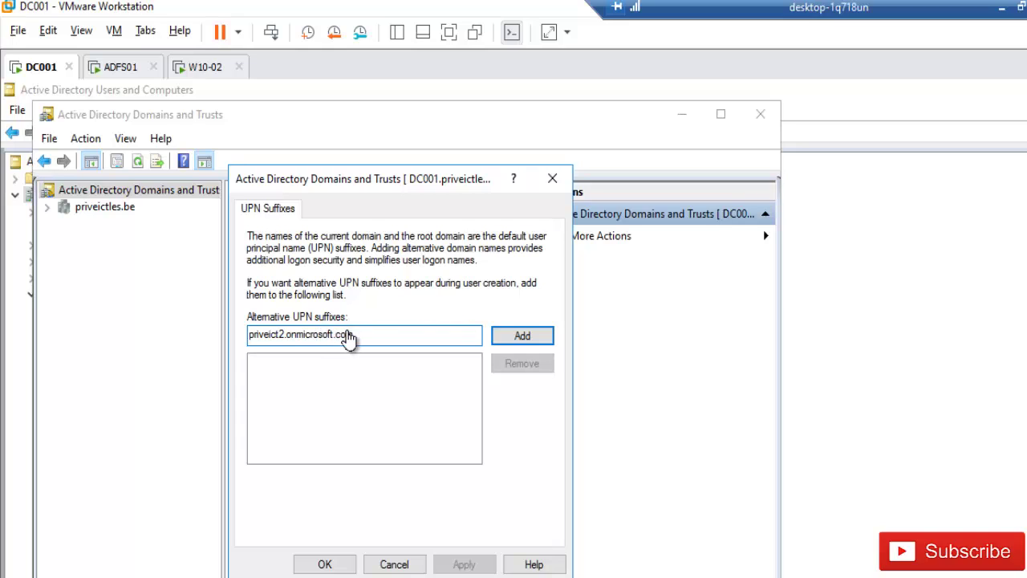
left_click(522, 341)
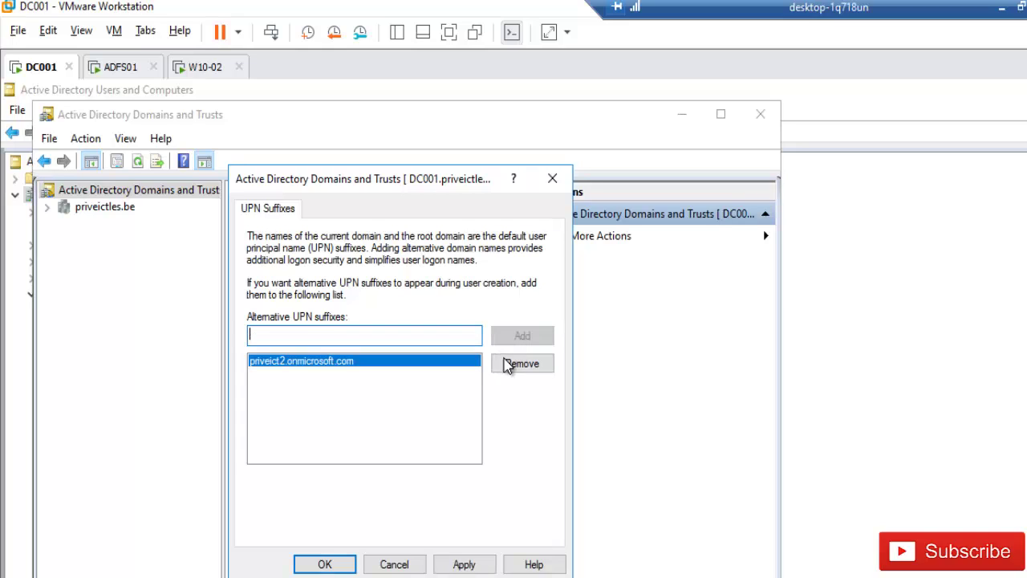
left_click(461, 564)
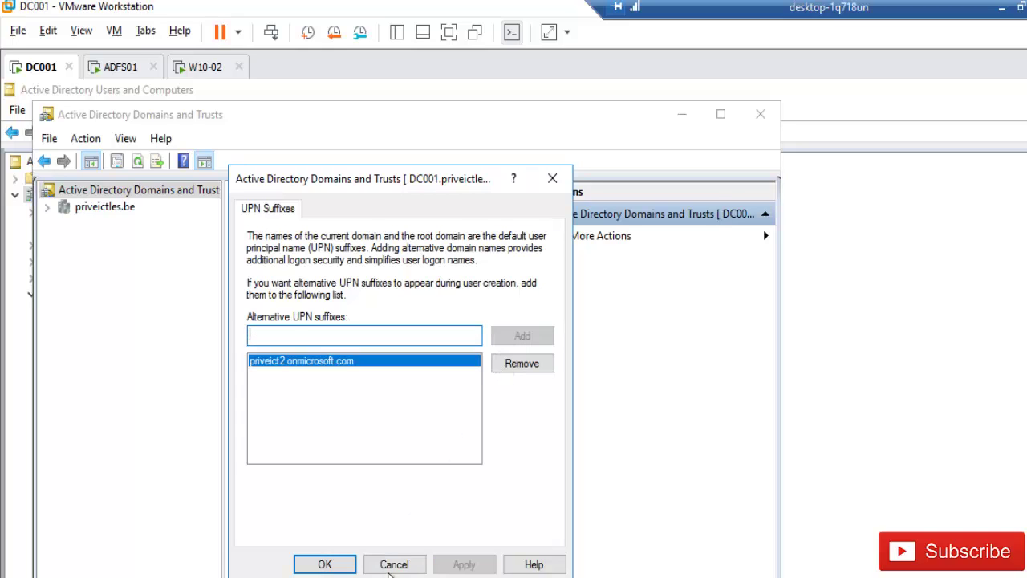
left_click(325, 564)
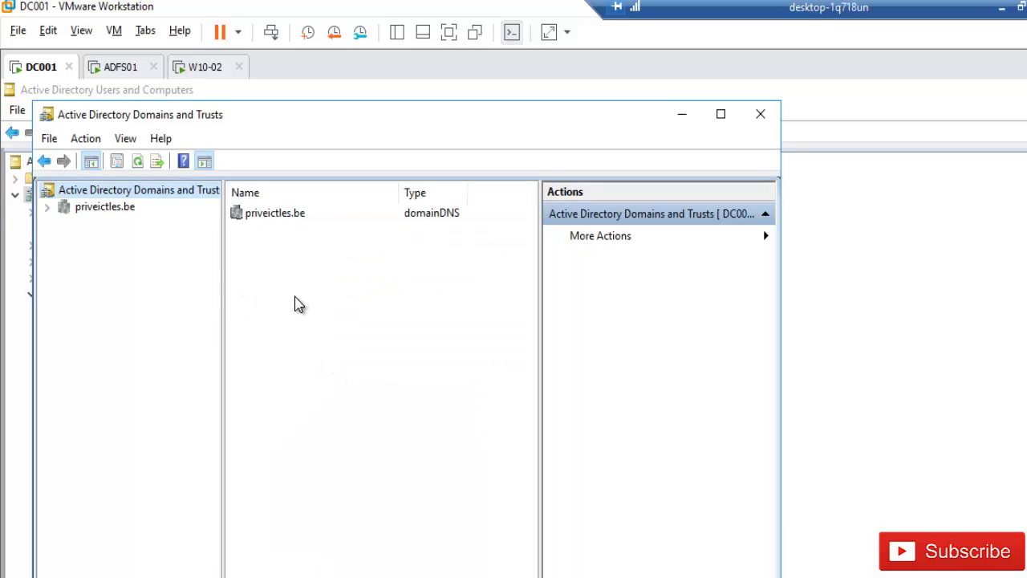
left_click(683, 119)
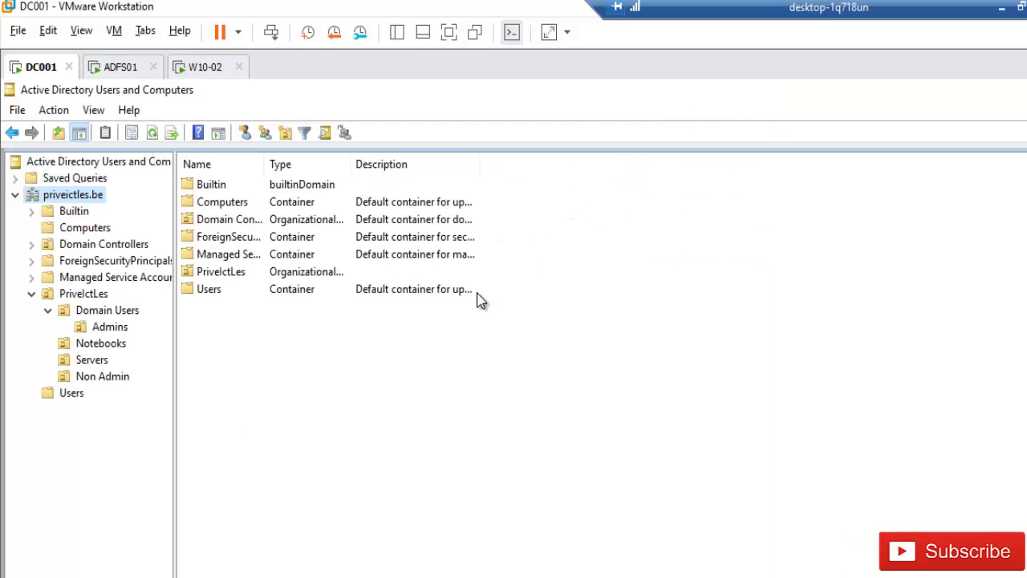
left_click(116, 382)
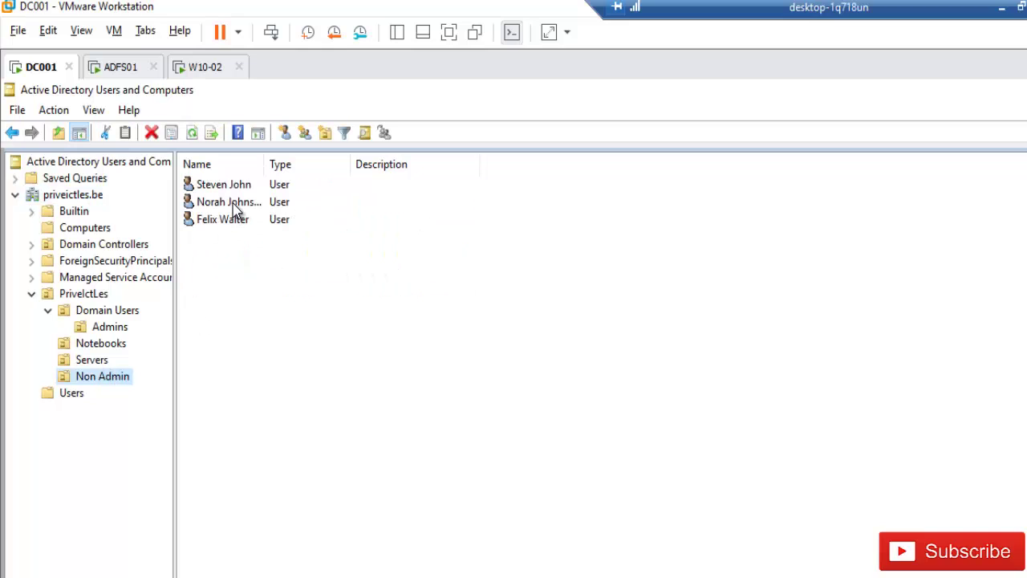
double_click(237, 187)
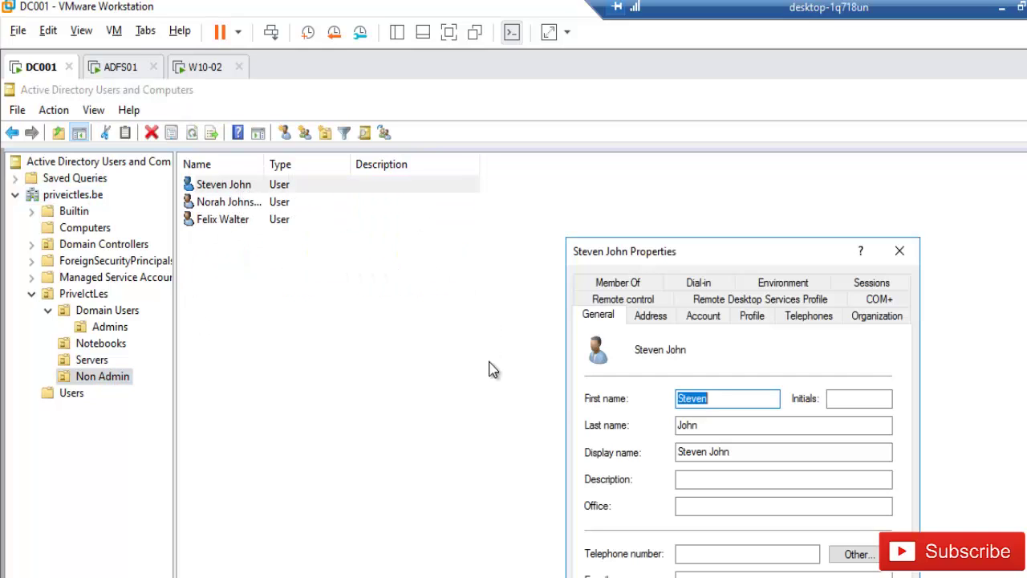
left_click(704, 318)
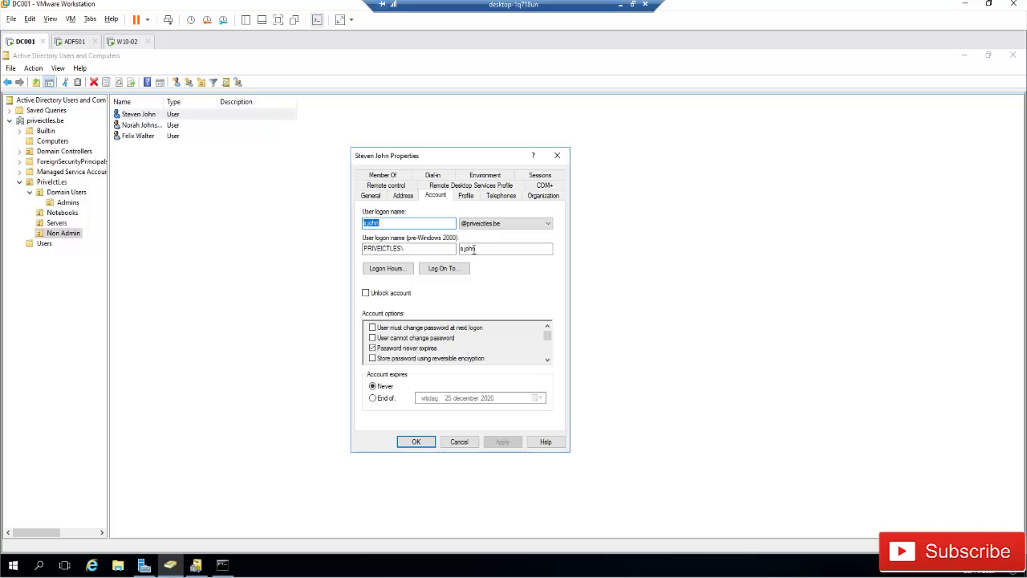
left_click(507, 224)
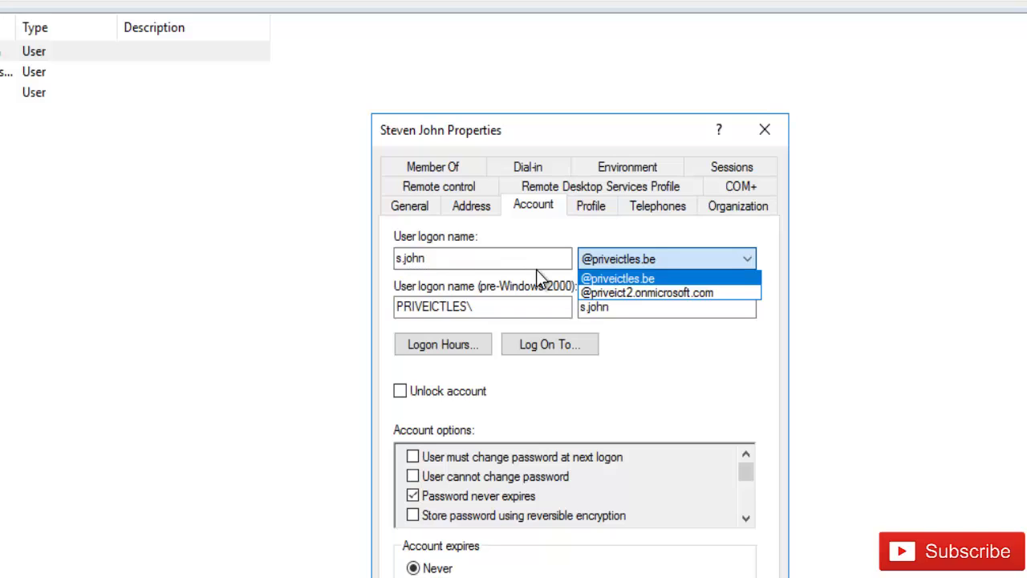
left_click(616, 293)
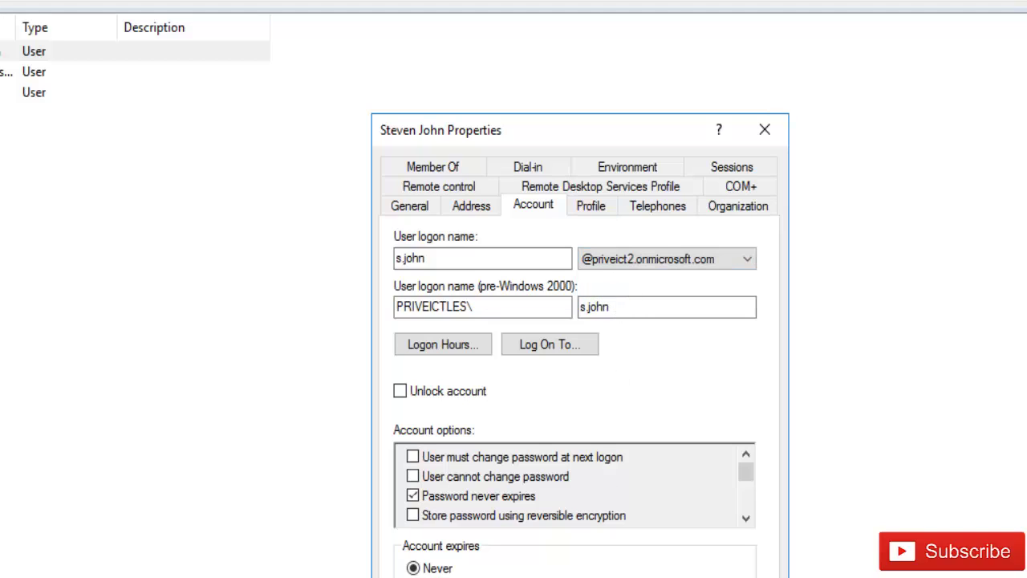
key("shift+Tab")
key("Return")
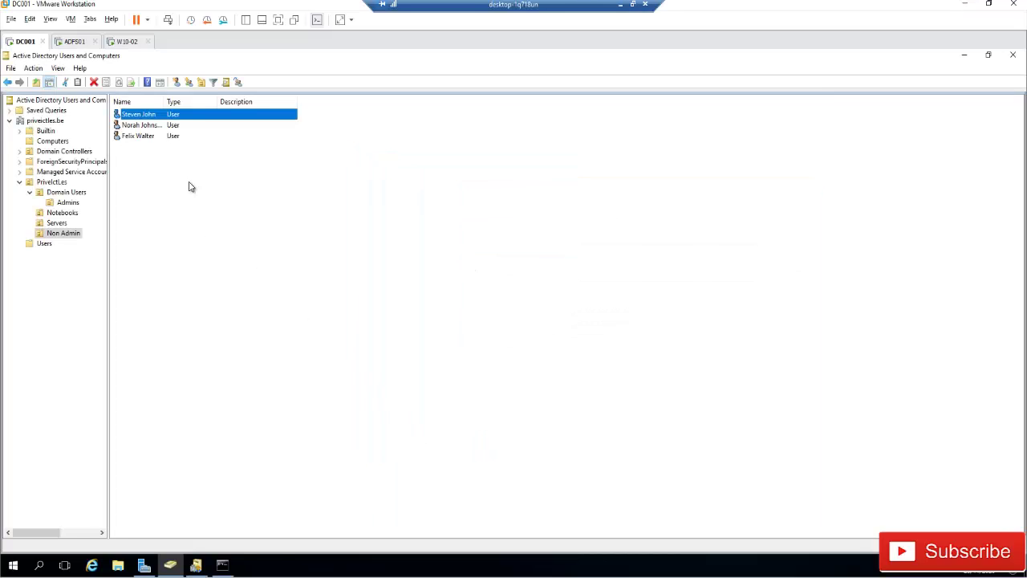